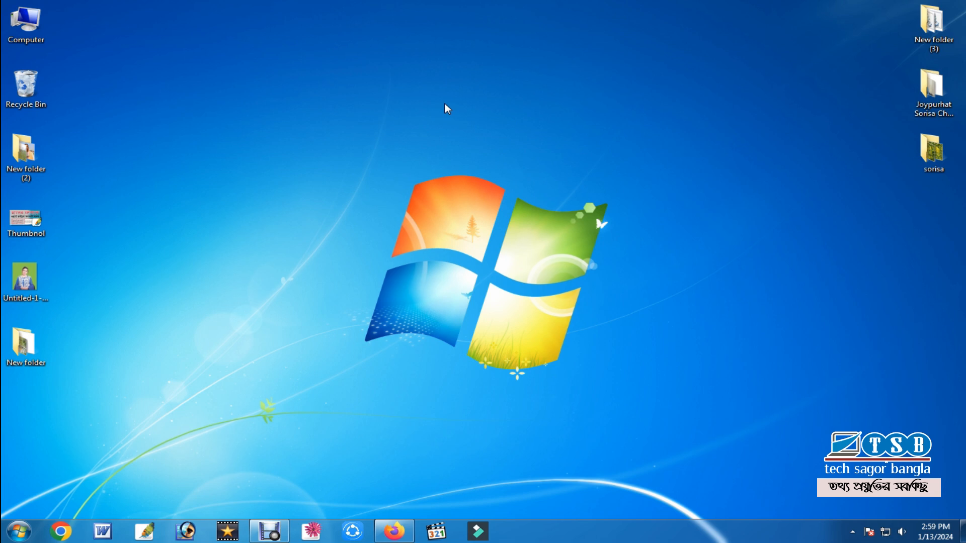
- Launch Photoshop, dismiss the missing-DLL error, and open the Untitled-1 portrait image from the desktop
left_click(145, 532)
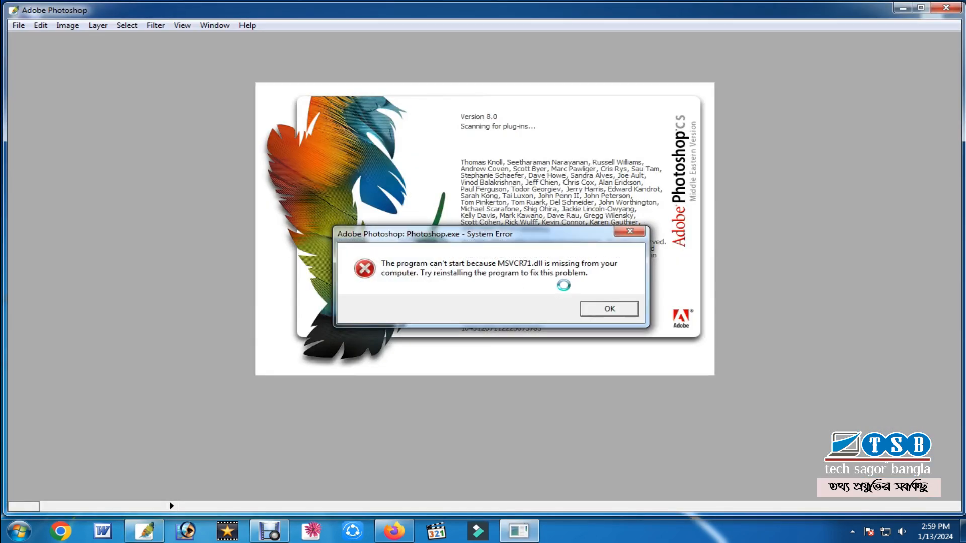
left_click(616, 311)
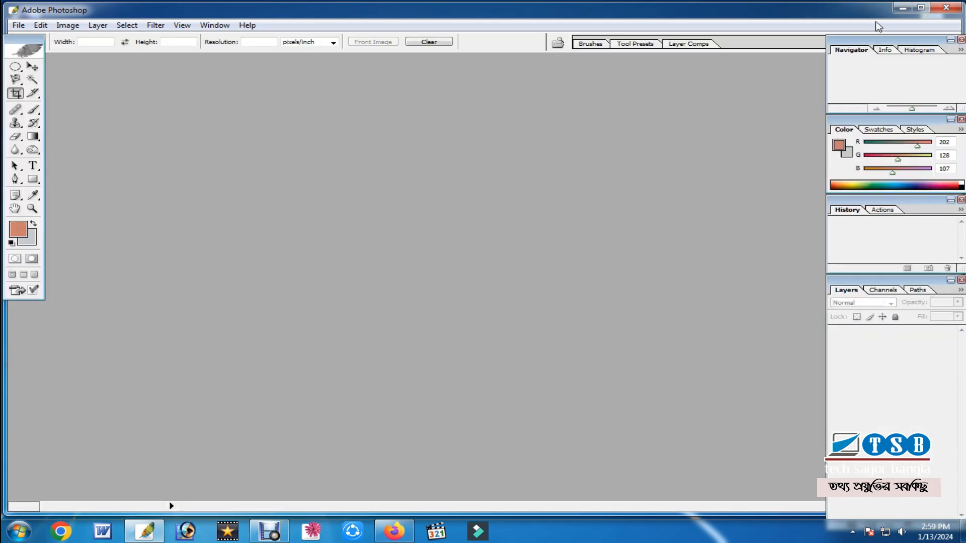
left_click(903, 8)
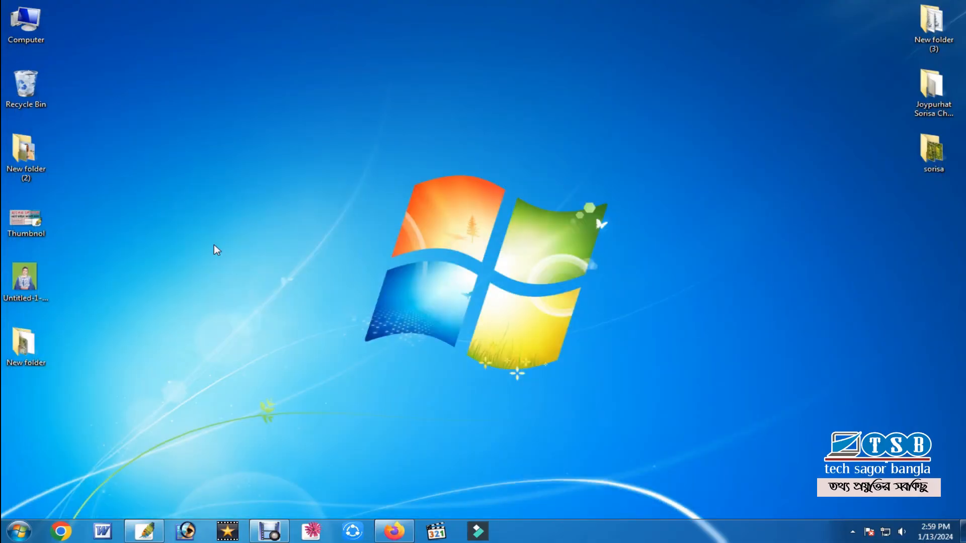
left_click_drag(13, 301, 455, 306)
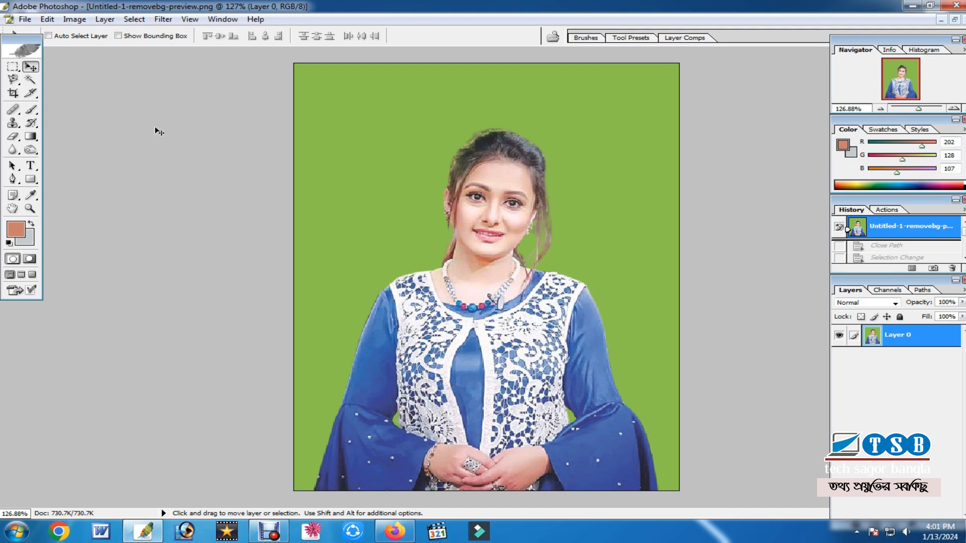
- Select the woman's head down to the neck with an elliptical marquee and copy it to a new layer
left_click(13, 80)
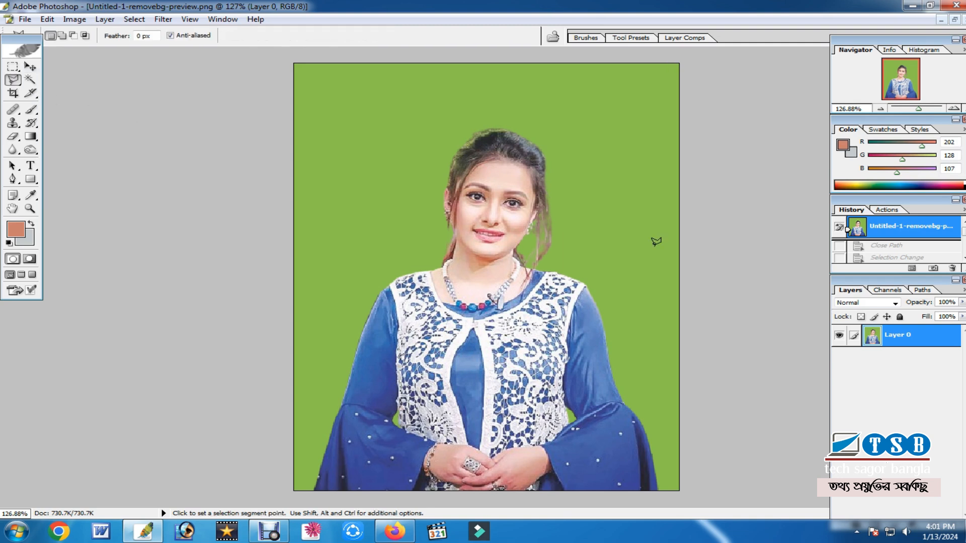
left_click(13, 67)
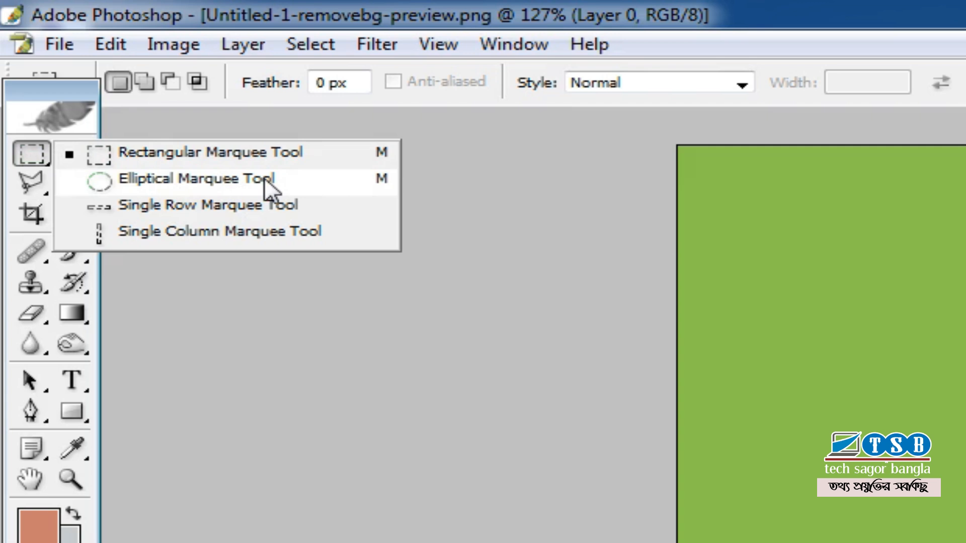
left_click(240, 185)
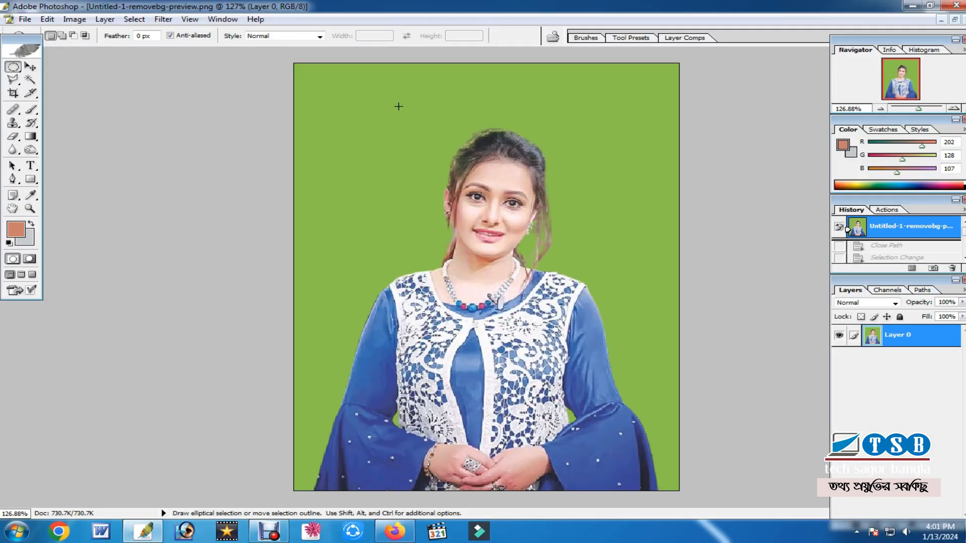
left_click_drag(402, 111, 594, 271)
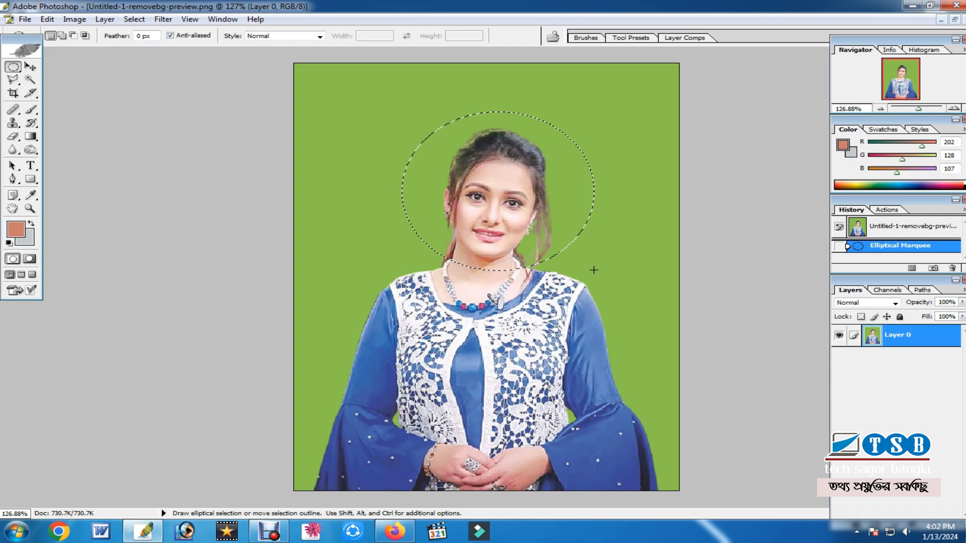
key("ctrl")
key("ctrl+j")
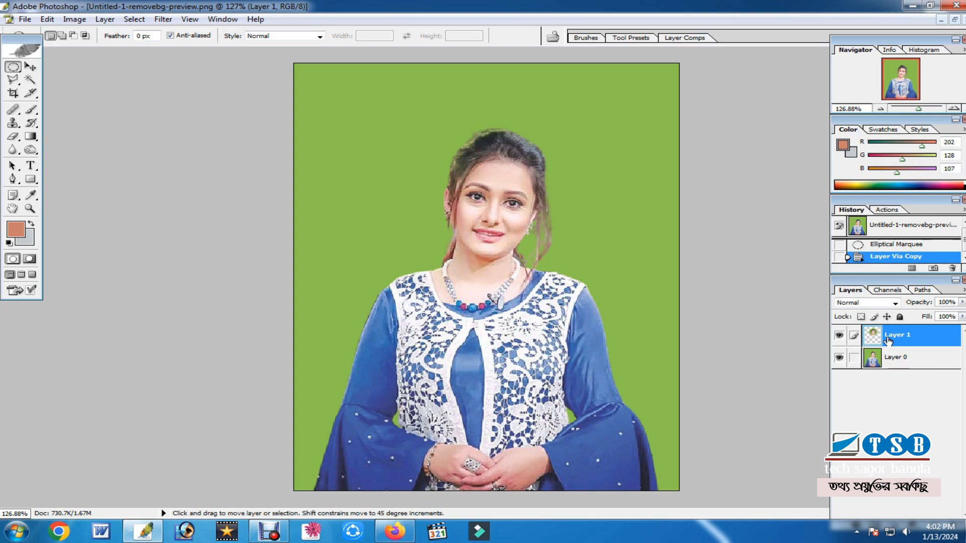
- Free Transform the copied head layer, rotating it -4.7° and nudging it left to X 226 px to straighten the tilted head
key("ctrl+t")
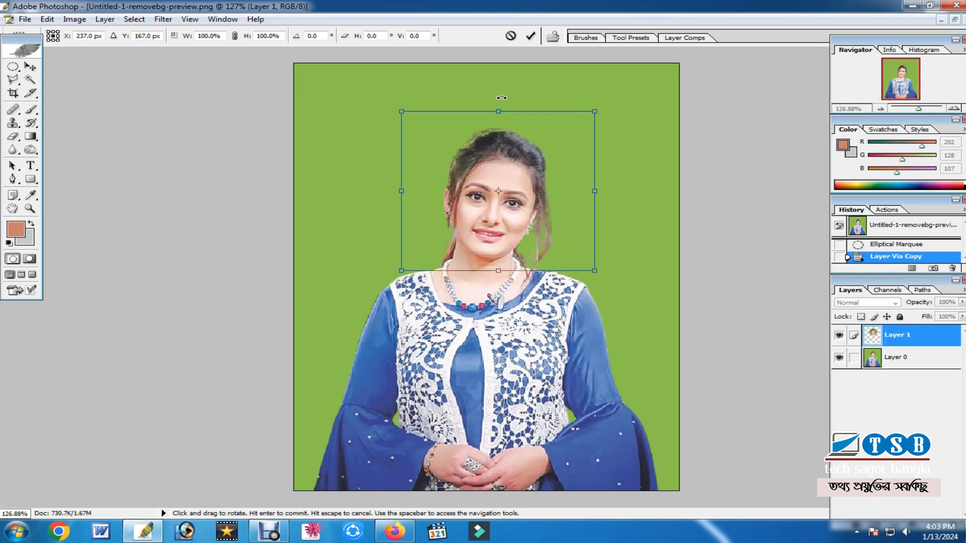
left_click_drag(500, 97, 493, 98)
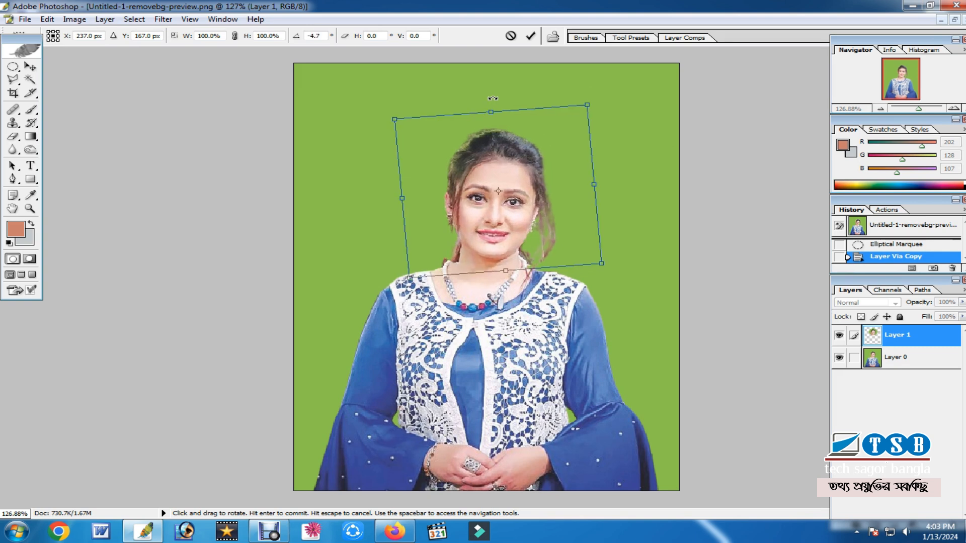
key("Left")
key("Left")
key("Left")
key("Left")
key("Left")
key("Left")
key("Left")
key("Left")
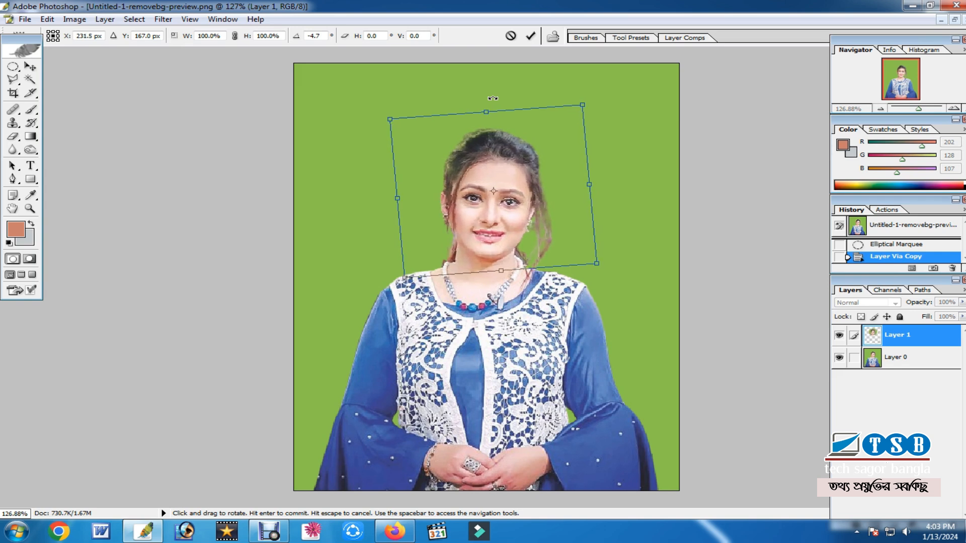
key("Left")
key("Left")
key("Left")
key("Left")
key("Right")
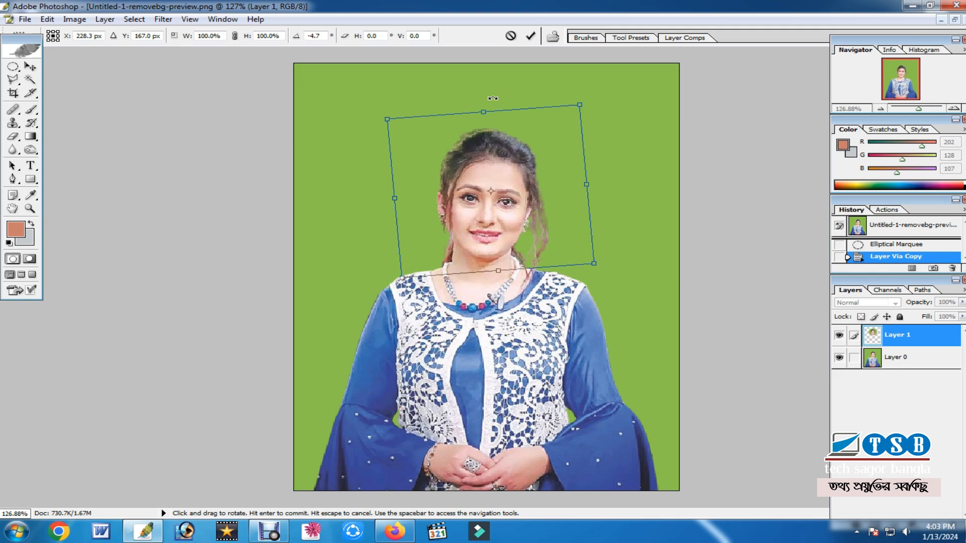
key("Left")
key("Left")
key("Left")
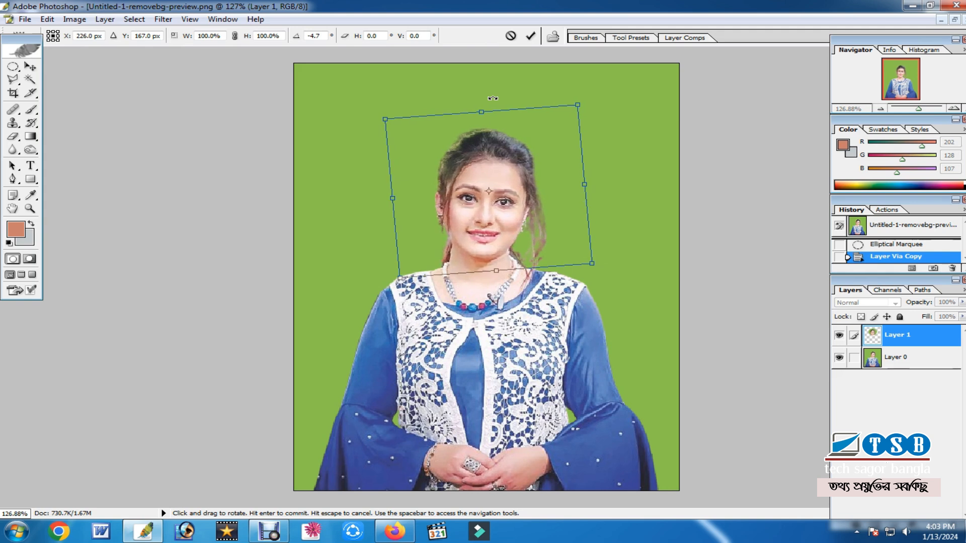
key("Return")
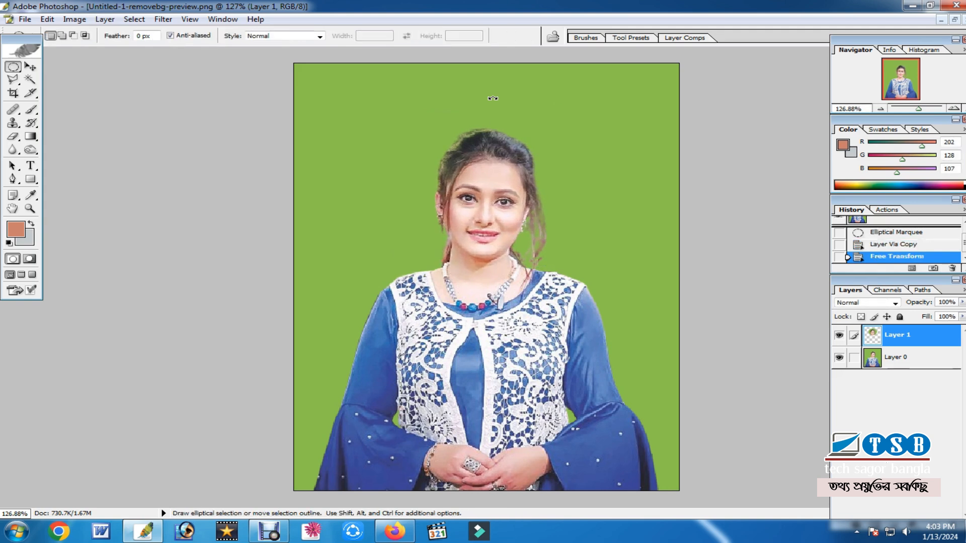
- Free Transform the head layer again: rotate it -2.7°, nudge it slightly left and widen it to 101.8%
scroll(568, 74, "down", 3)
scroll(569, 75, "up", 2)
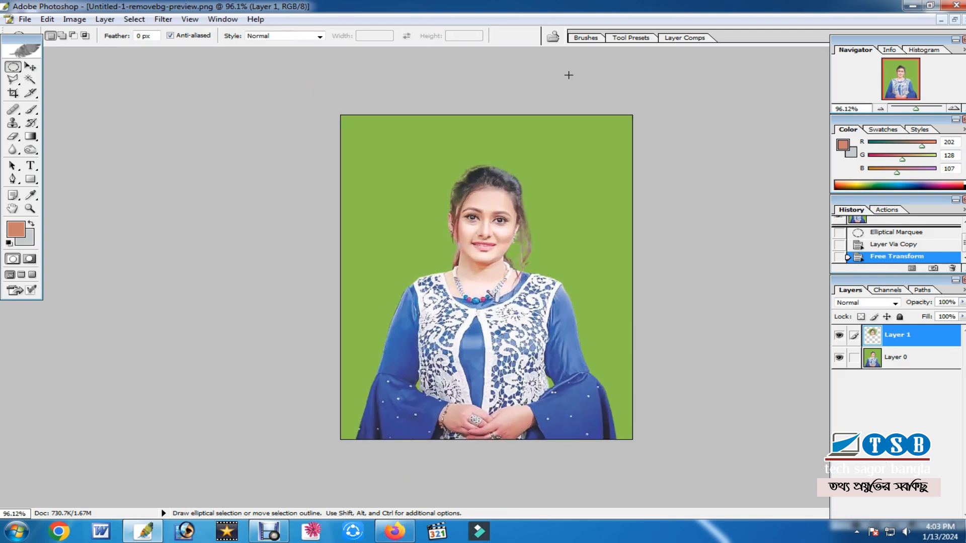
key("ctrl+t")
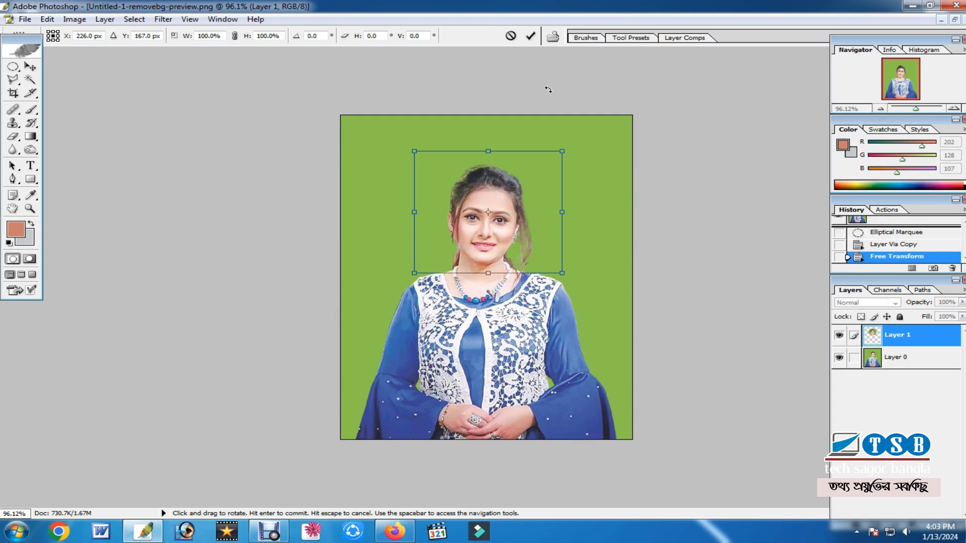
left_click_drag(503, 125, 496, 129)
key("Left")
key("Left")
key("Left")
key("Left")
key("Left")
key("Right")
key("Right")
key("Right")
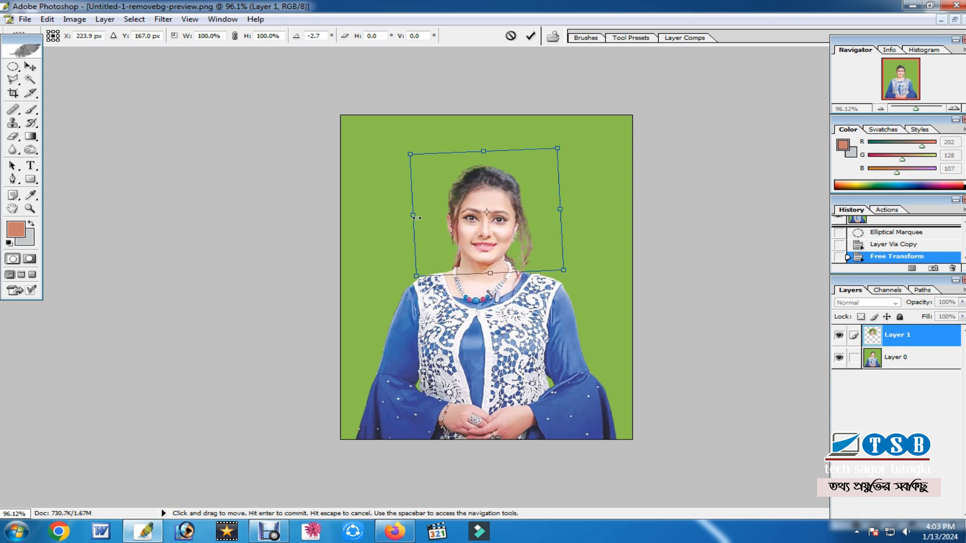
left_click_drag(415, 216, 413, 215)
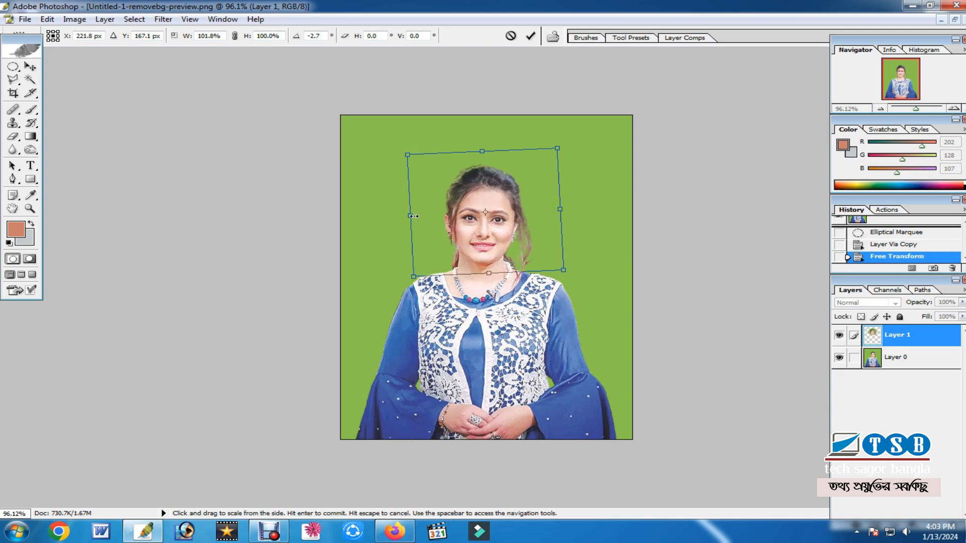
key("Return")
- Retouch the loose hair beside the neck with a size 9 Clone Stamp brush, and set its opacity to 39% and flow to 55%
key("ctrl+0")
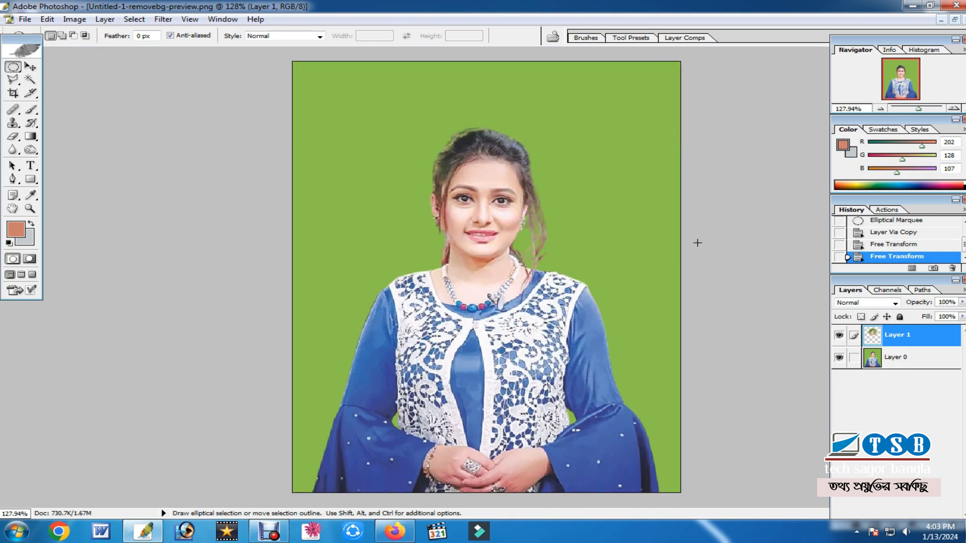
left_click(881, 109)
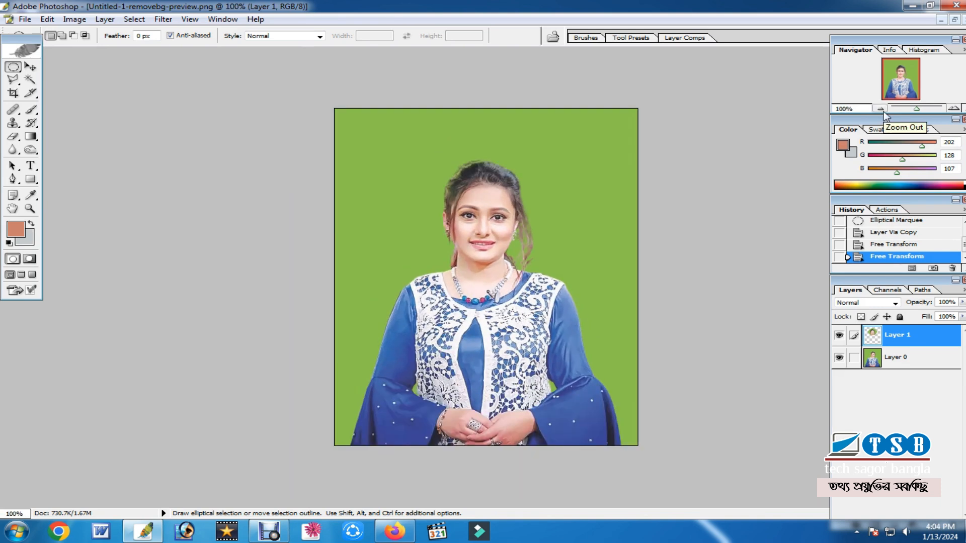
double_click(953, 109)
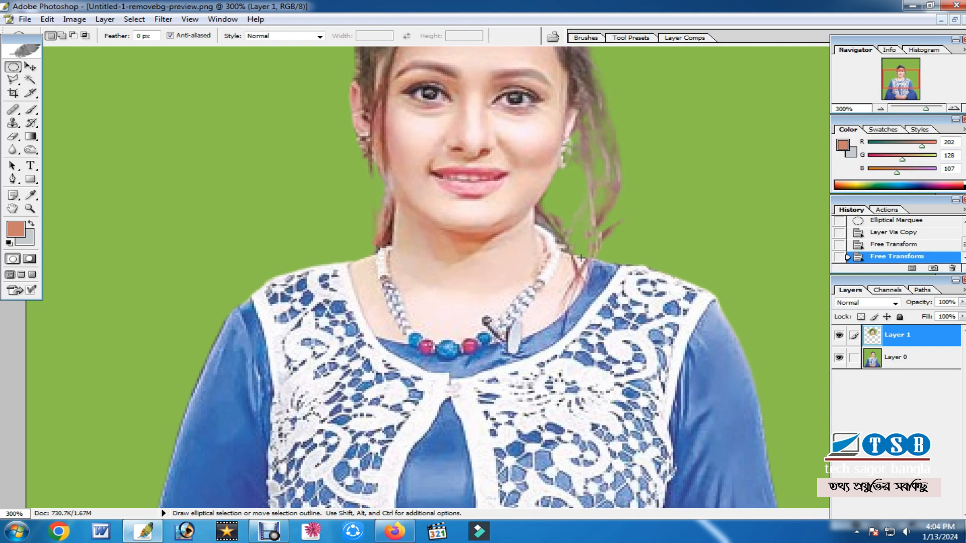
scroll(573, 229, "up", 2)
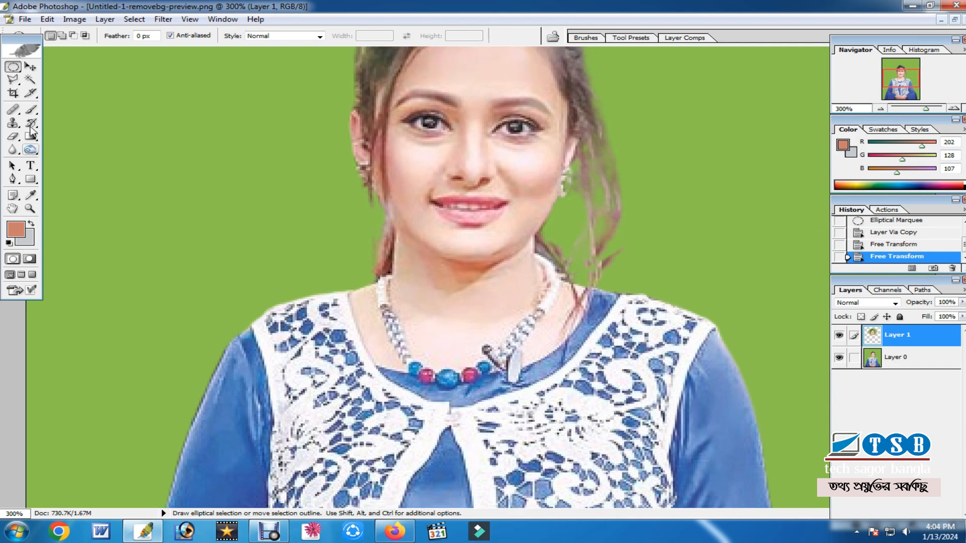
left_click(16, 124)
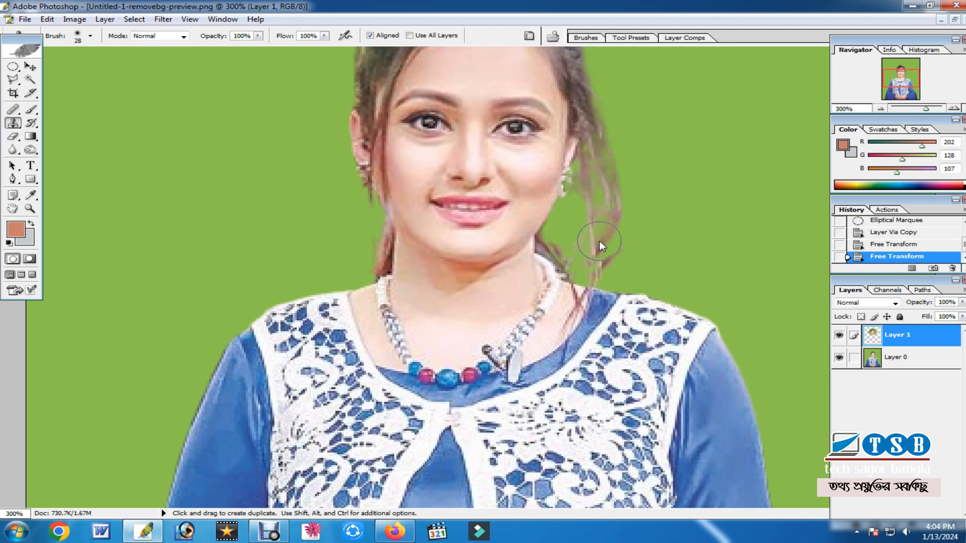
left_click(952, 109)
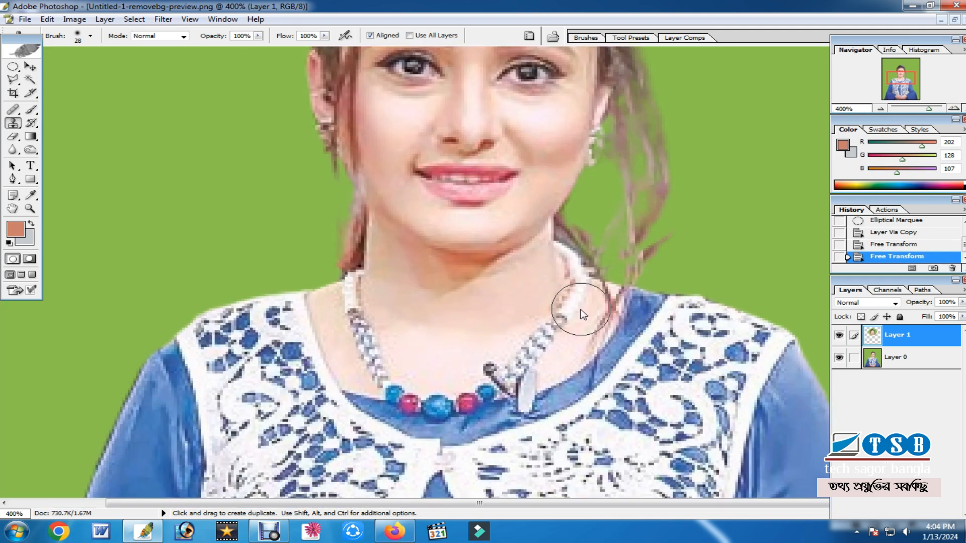
key("bracketleft")
key("bracketleft")
key("bracketleft")
left_click_drag(646, 225, 642, 260)
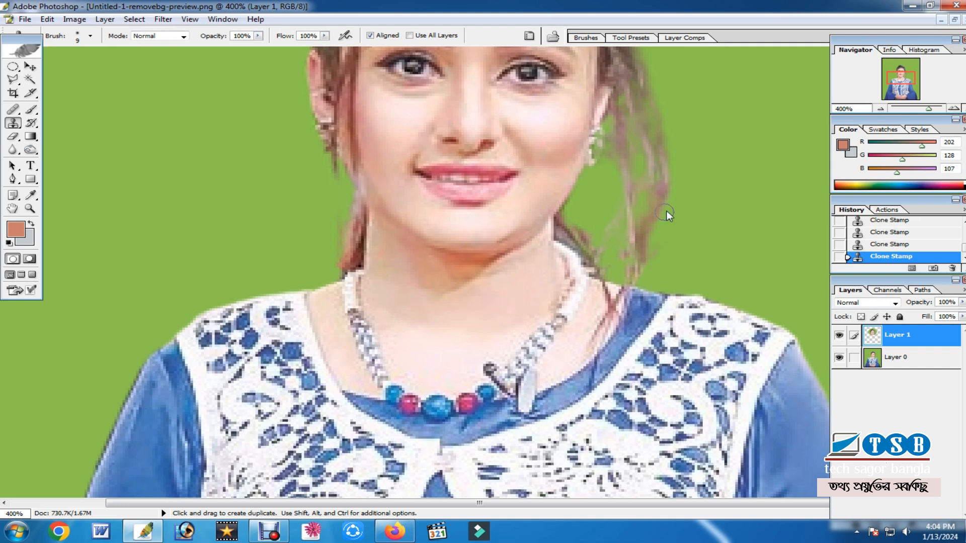
left_click_drag(258, 36, 220, 53)
left_click(325, 36)
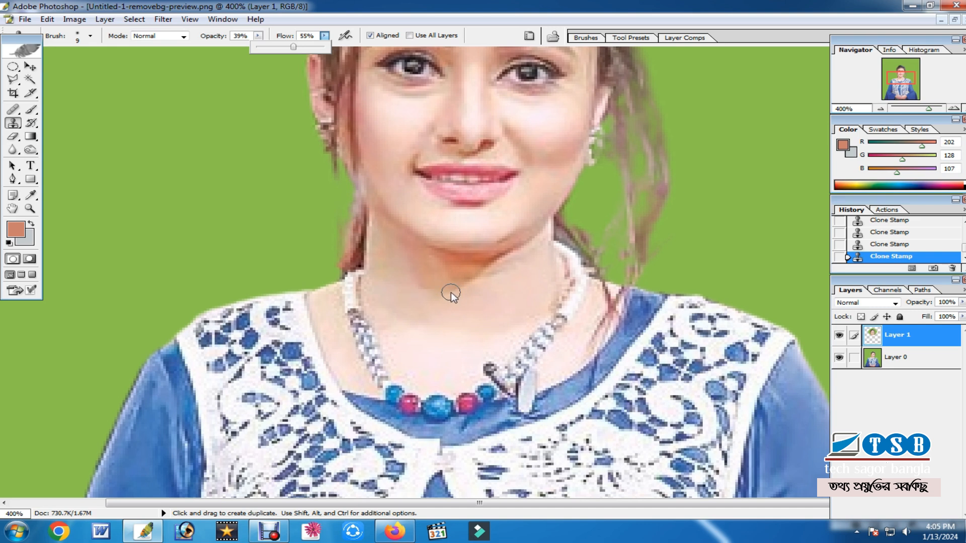
- Merge the straightened head layer down into Layer 0
left_click(880, 109)
left_click(880, 109)
left_click(881, 109)
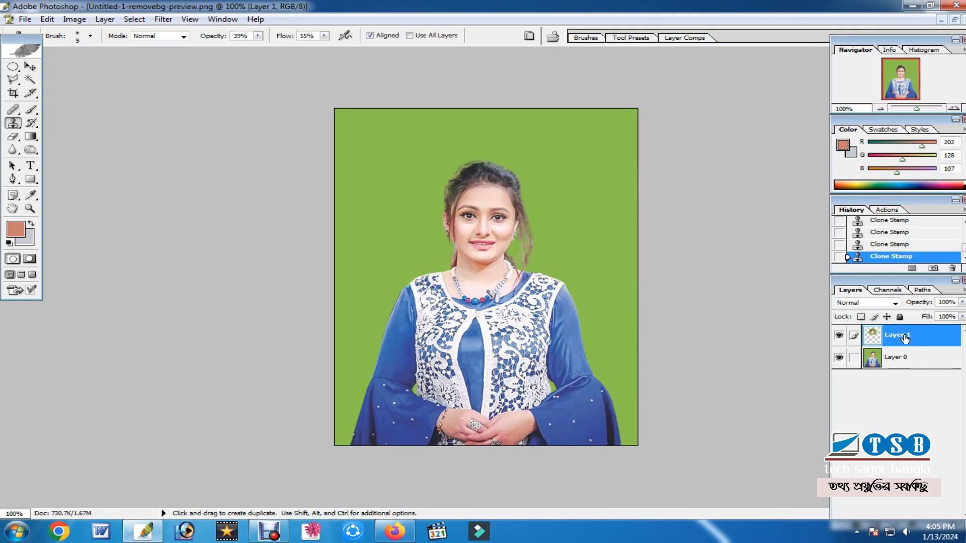
key("ctrl+e")
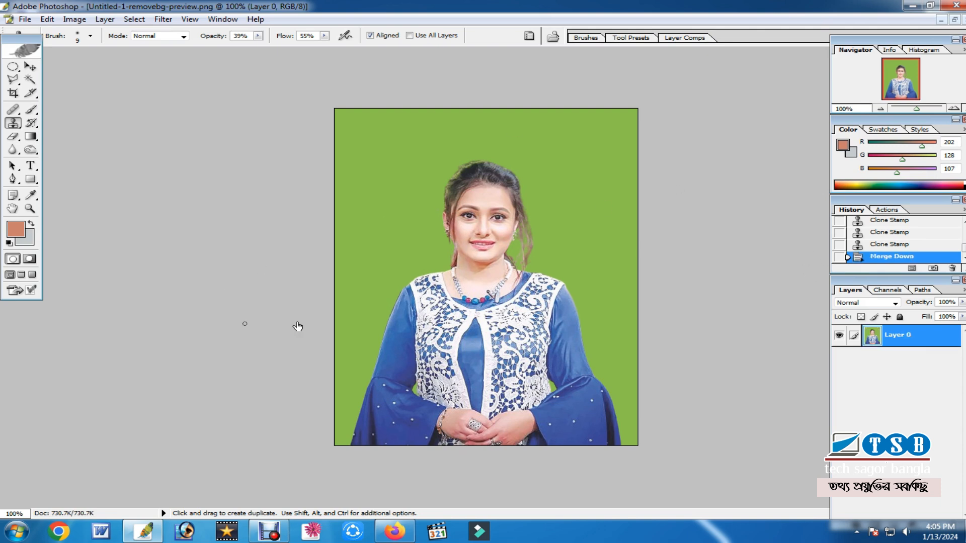
- Save a copy of the edited portrait to the desktop as a JPEG named 444
scroll(365, 282, "down", 3)
scroll(364, 277, "up", 2)
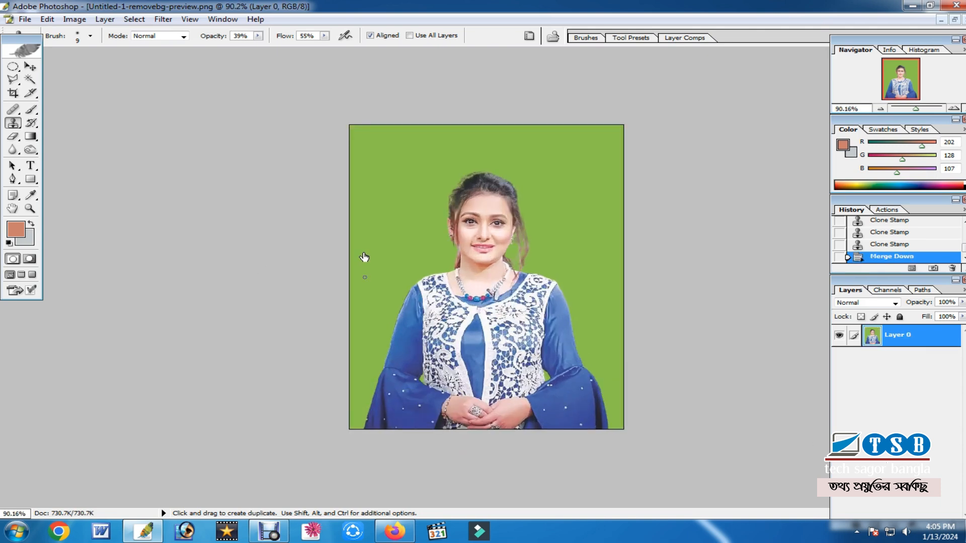
left_click(26, 19)
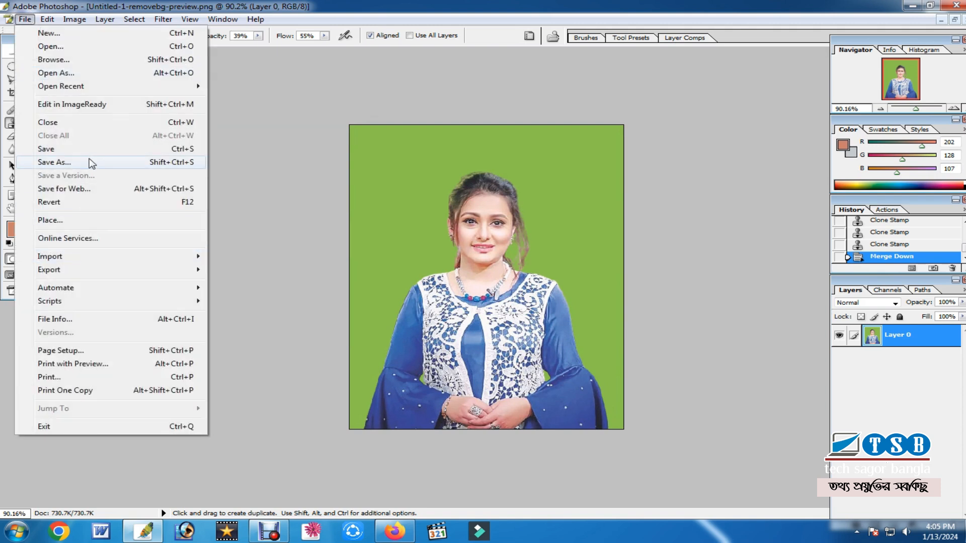
left_click(90, 162)
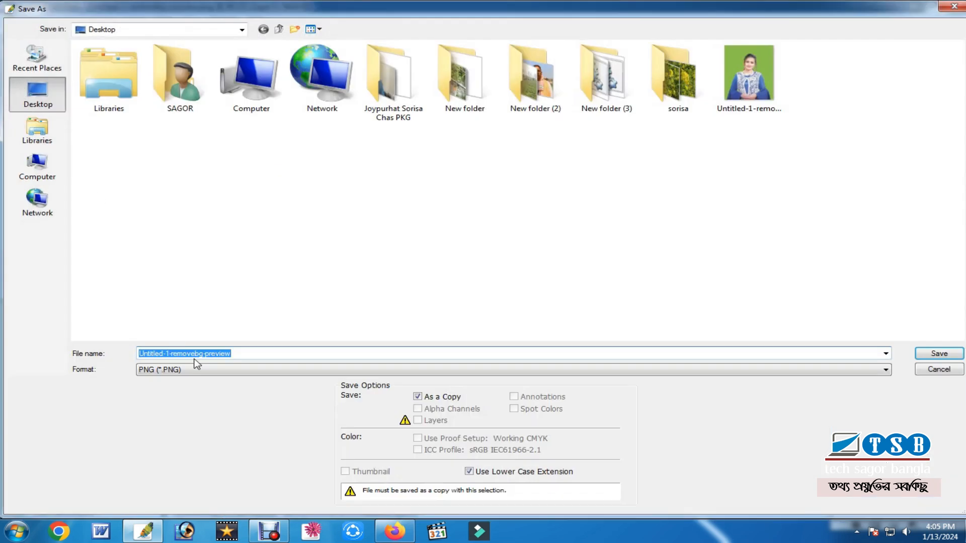
left_click(209, 370)
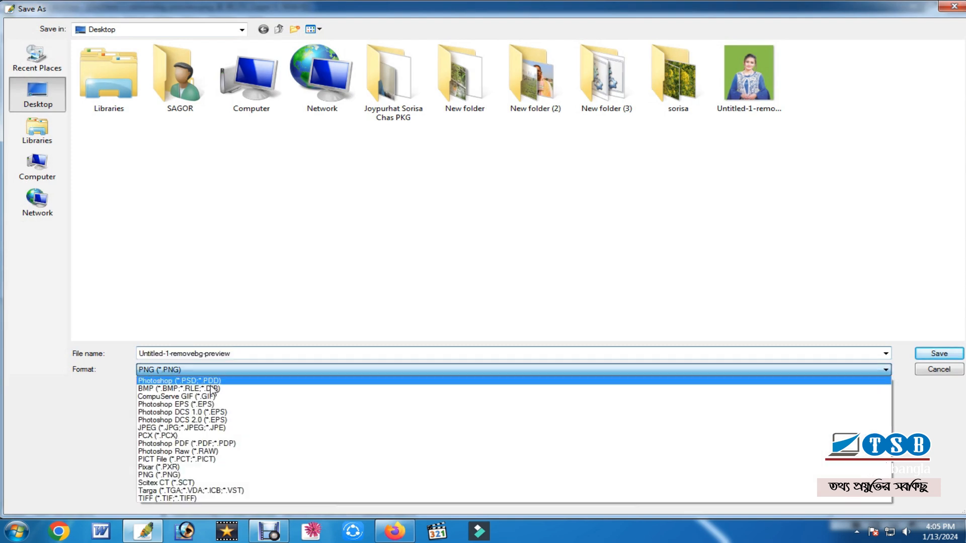
left_click(221, 434)
type("444")
key("Return")
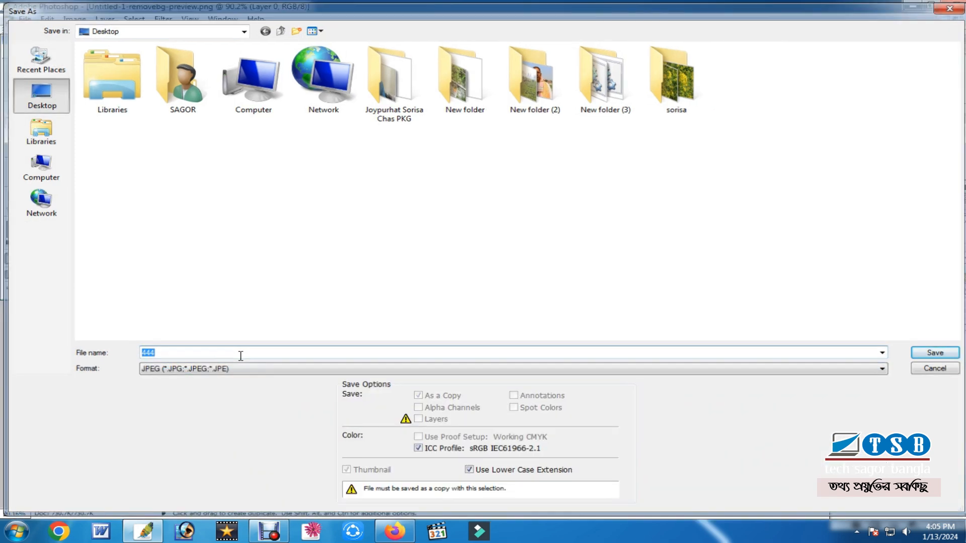
type("1")
key("Return")
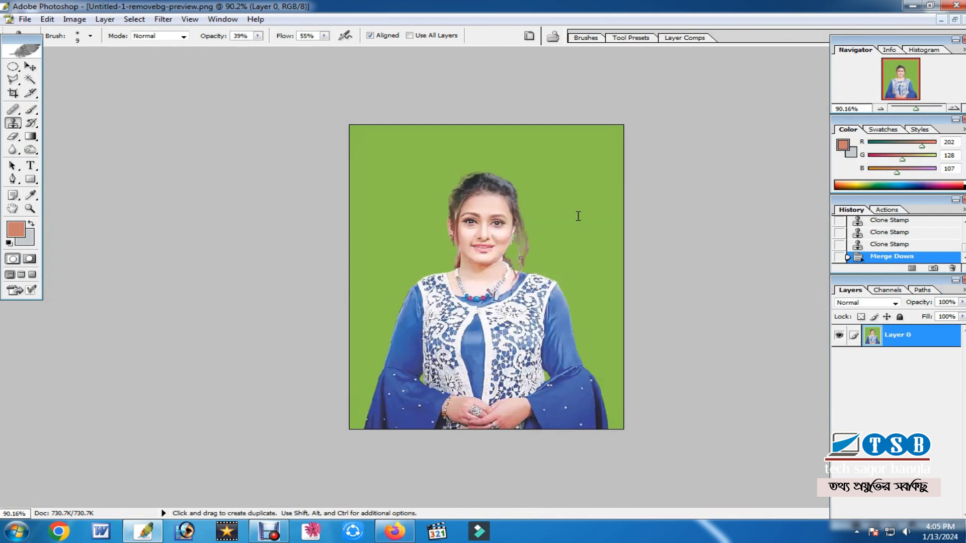
- Open the original portrait from the desktop in the photo viewer and compare it with the edited 444 image
left_click(912, 6)
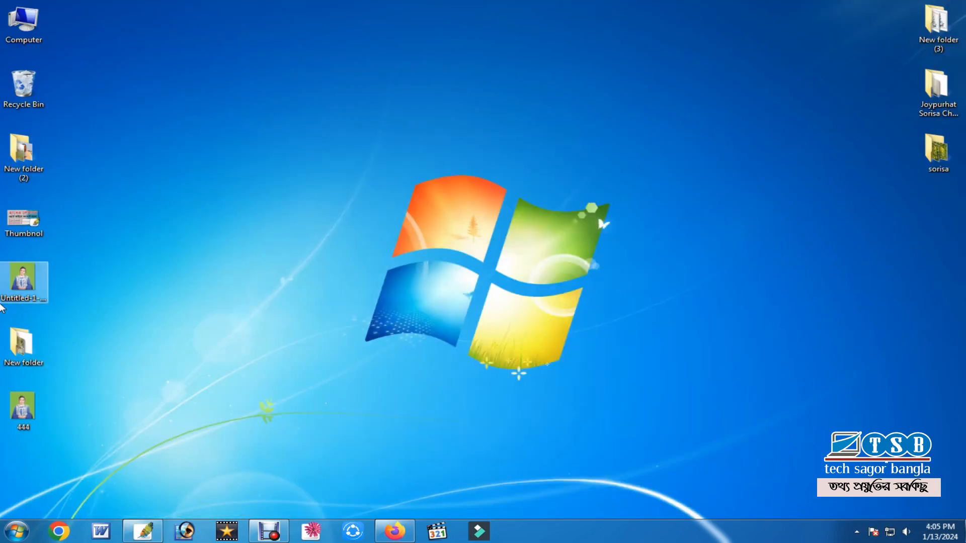
double_click(22, 278)
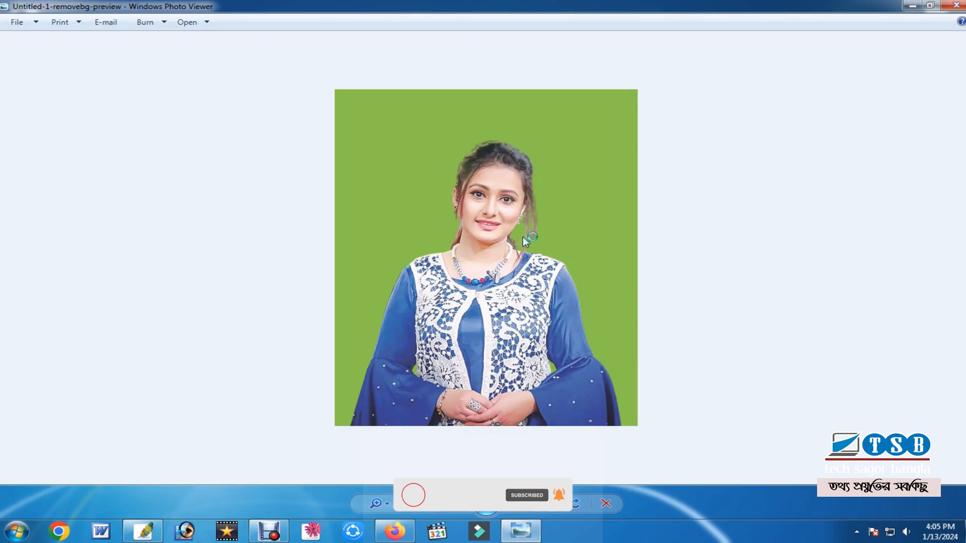
key("Right")
key("Left")
key("Right")
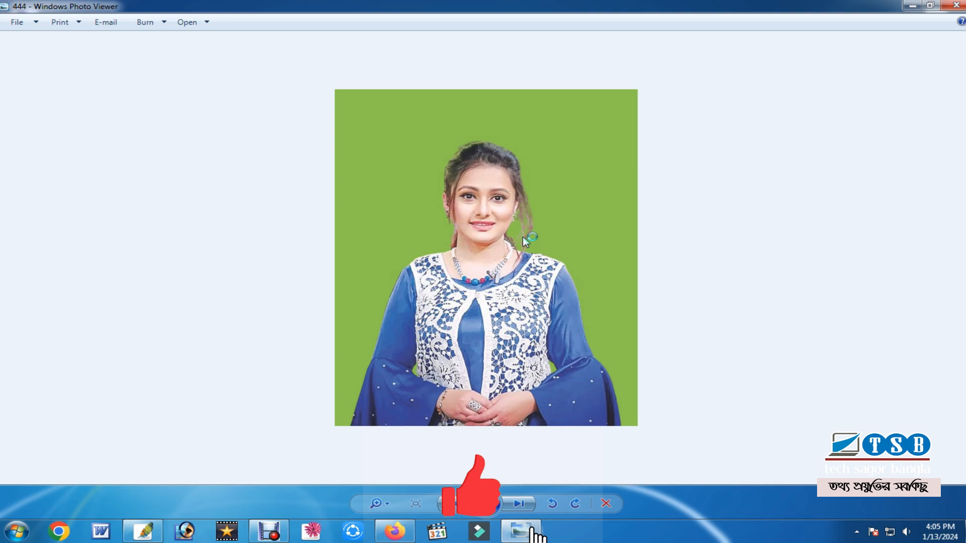